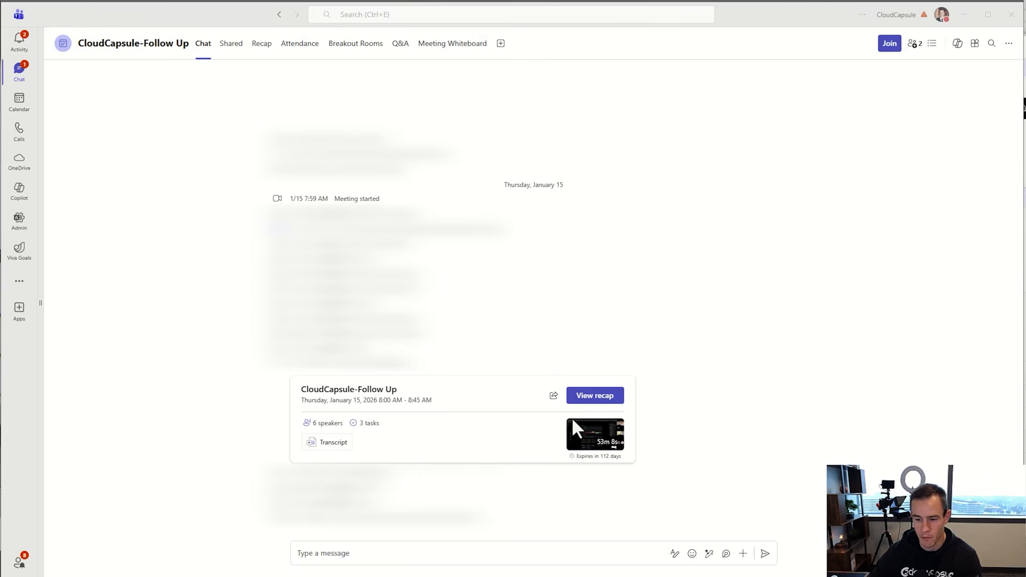
Step: Open the CloudCapsule-Follow Up meeting recap and start a new custom summary template
left_click(599, 399)
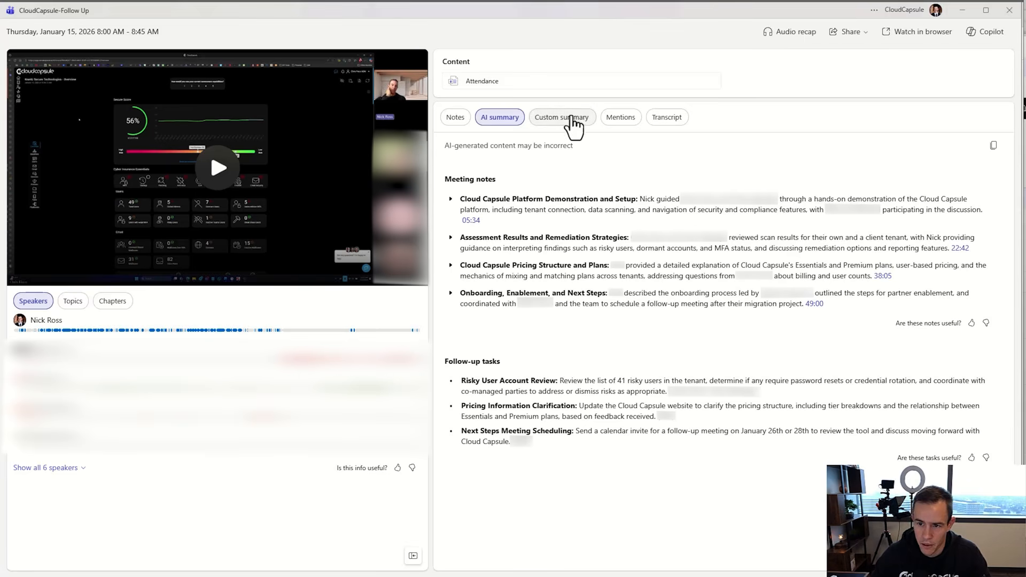
left_click(568, 121)
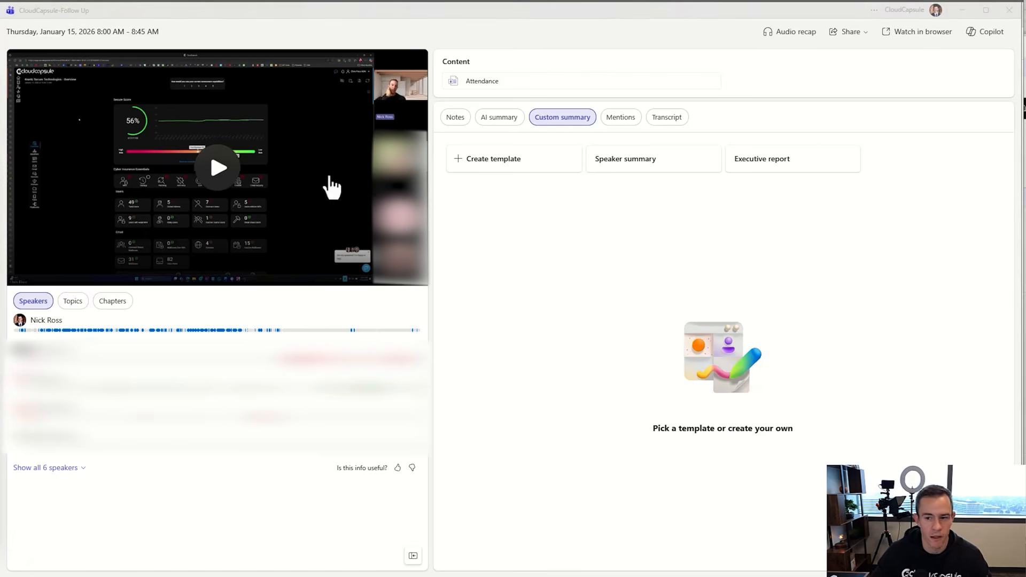
left_click(528, 170)
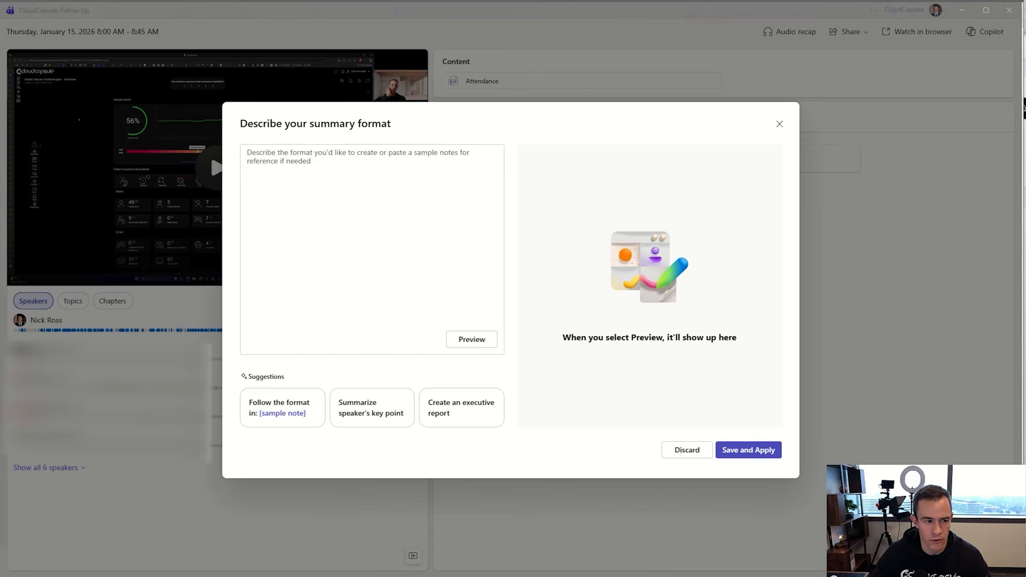
Step: Draft and preview a sales-leader summary prompt covering Top Insights, Company Profile Info, Competitors Mentioned, Risks & Objections, and Win Rate with closing actions and deal-loss risks
left_click(315, 224)
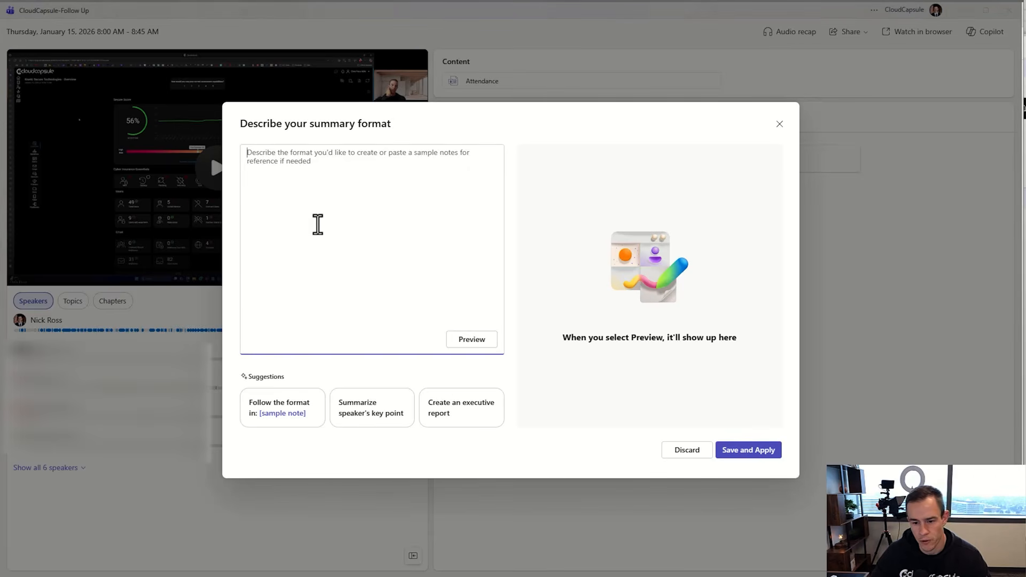
type("You are a sales leader looking to get expert insights from this call. You want to pull out details on: Top Insights, Company Profile Info, Competitors Mentioned, Risks & Objections , and Win Rate (A realistic confidence score based on signals, not vibes). For the win rate, outline what the rep needs to do to get the call closed and potential risk for the deal being lost.")
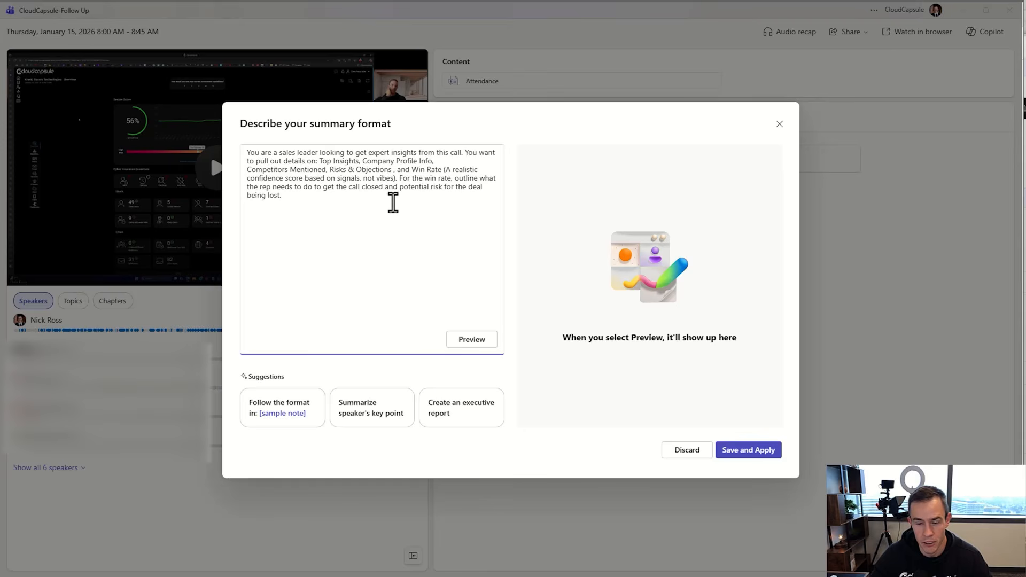
left_click_drag(392, 179, 246, 179)
left_click(317, 251)
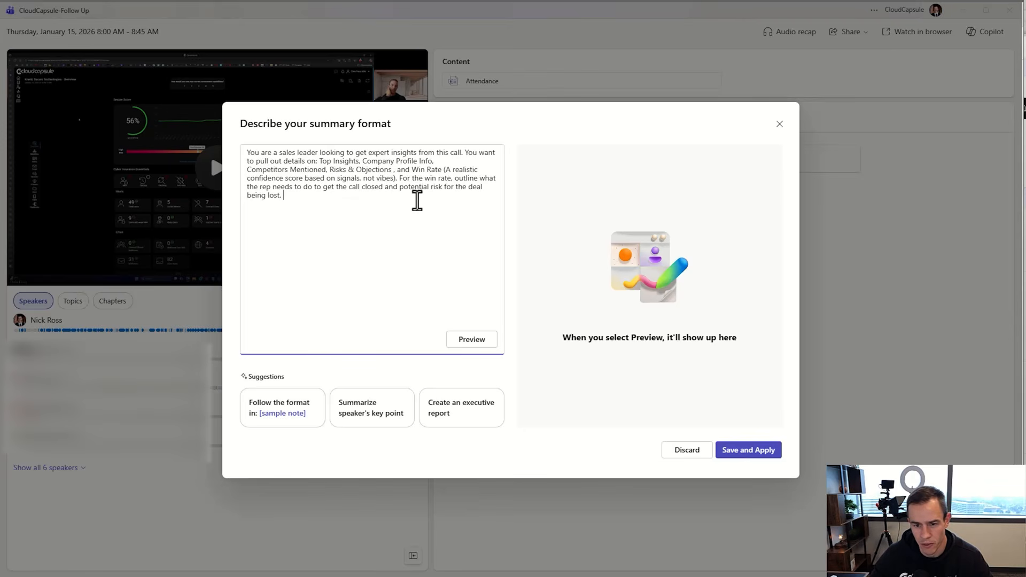
left_click(462, 345)
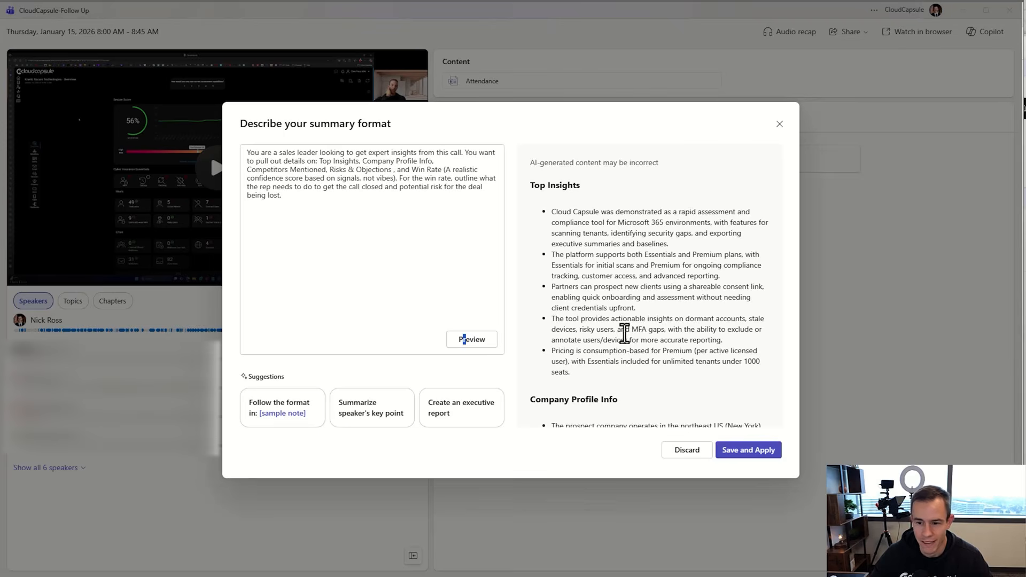
scroll(624, 333, "down", 3)
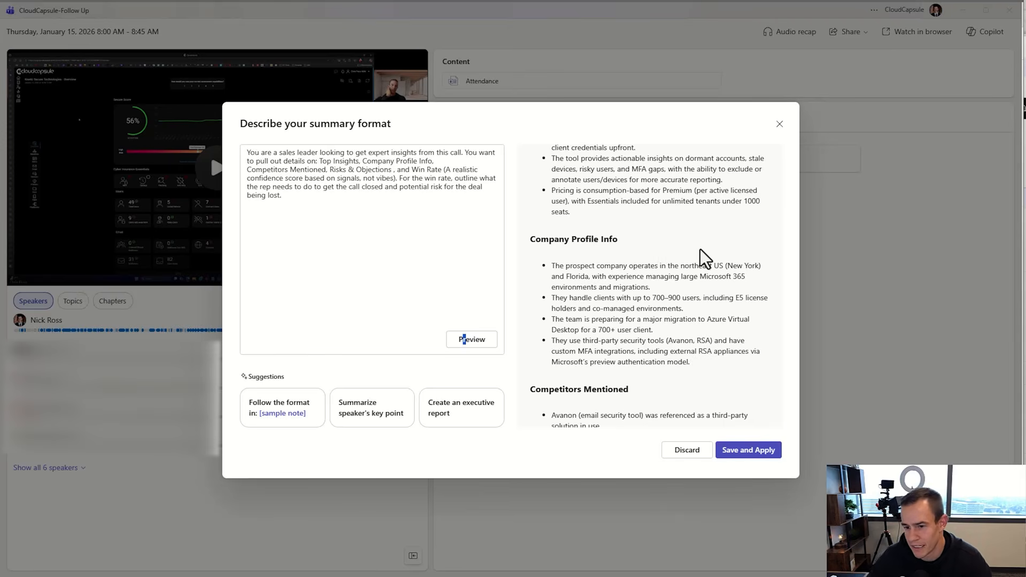
scroll(695, 233, "down", 3)
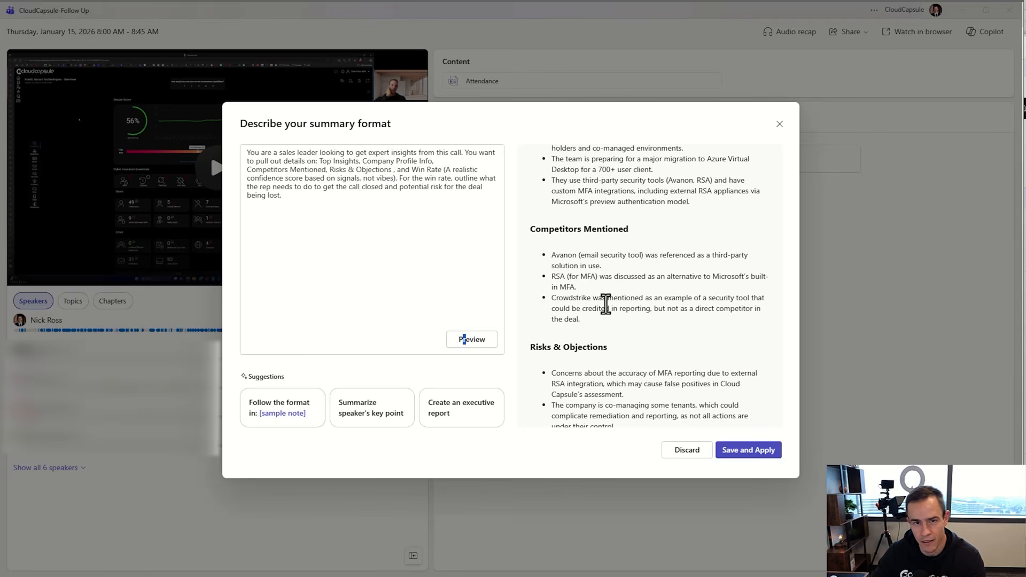
scroll(629, 360, "down", 2)
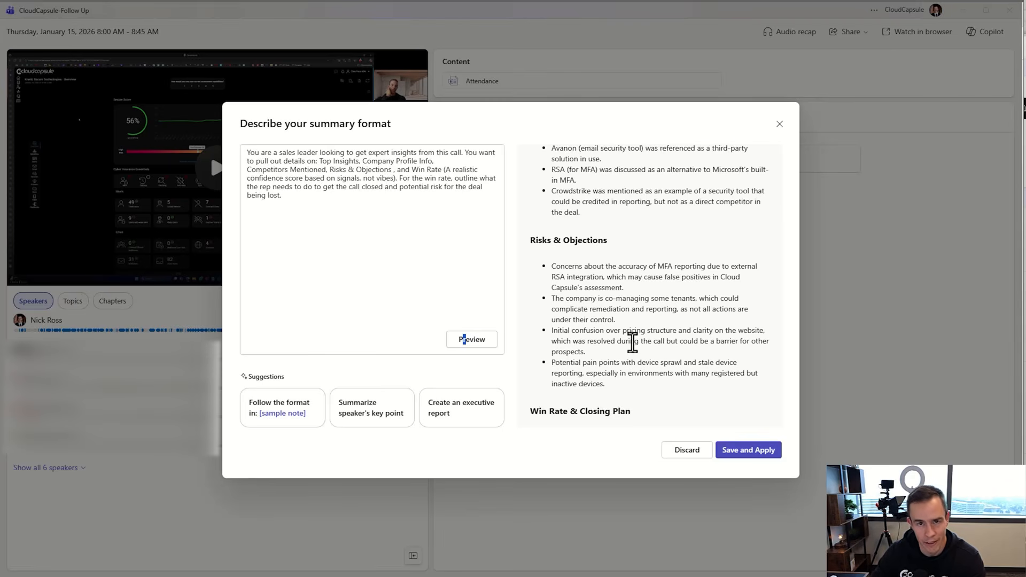
scroll(631, 343, "down", 5)
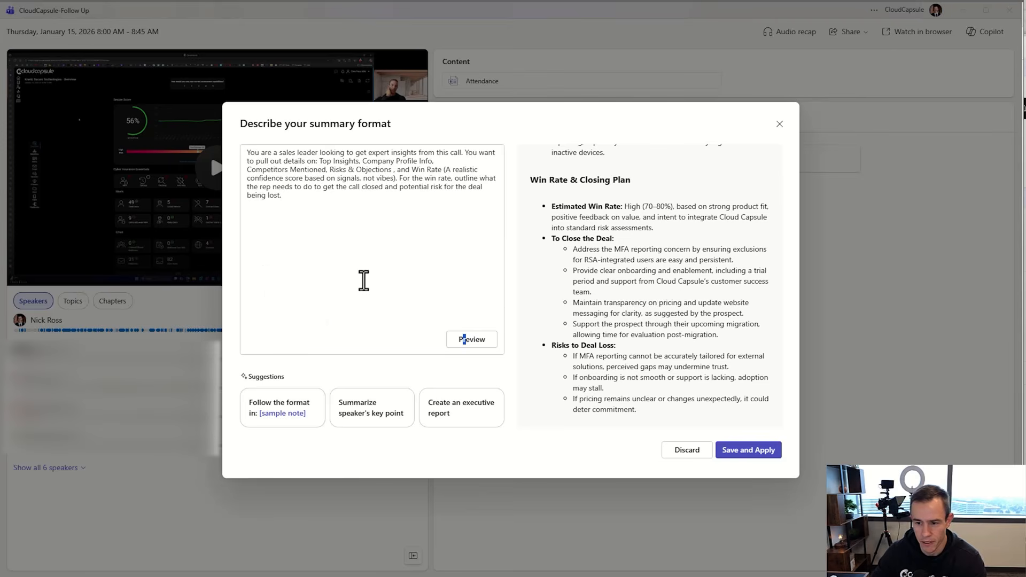
Step: Replace the prompt with sectioned instructions for concise insights, company details, direct competitors only, deal risks and a more pessimistic win rate, and preview it
left_click_drag(371, 219, 244, 152)
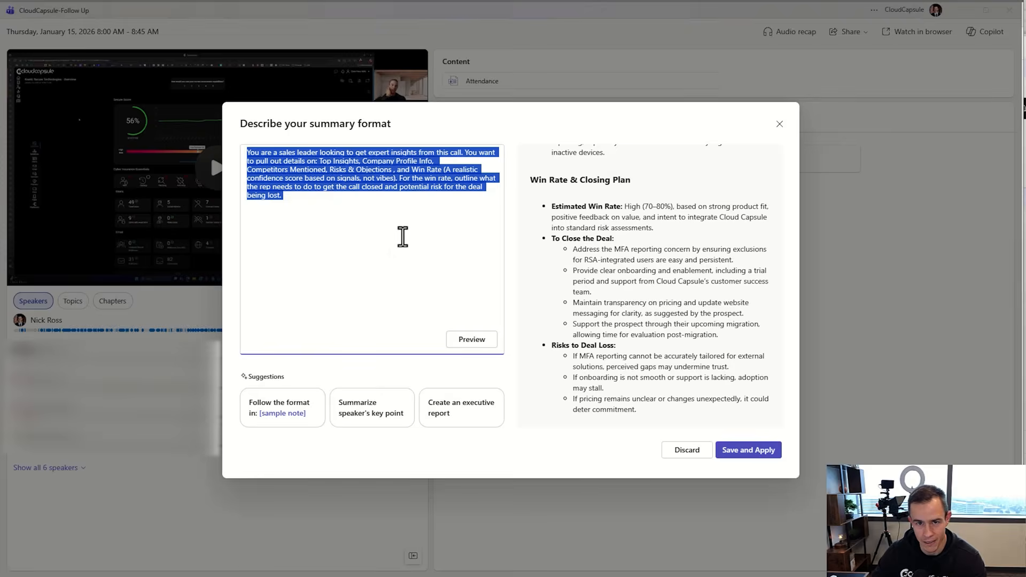
left_click(334, 214)
key("ctrl+a")
type("You are a sales leader looking to get expert insights from this call. You want to pull out details on:  Top Insights -Keep these to concise bullets  Company Profile Info Include: Team Size, Location, Users/Customers under management, and how they heard about us  Competitors Mentioned -Make sure you focus on competitors they mention directly to CloudCapsule, not tools they use internally.  Risks & Objections -Highlight deal risk and concise bullets on top objects.  Win Rate (A realistic confidence score based on signals, not vibes). For the win rate, outline what the rep needs to do to get the call closed and potential risk for the deal being lost. You should be more pessimistic here.")
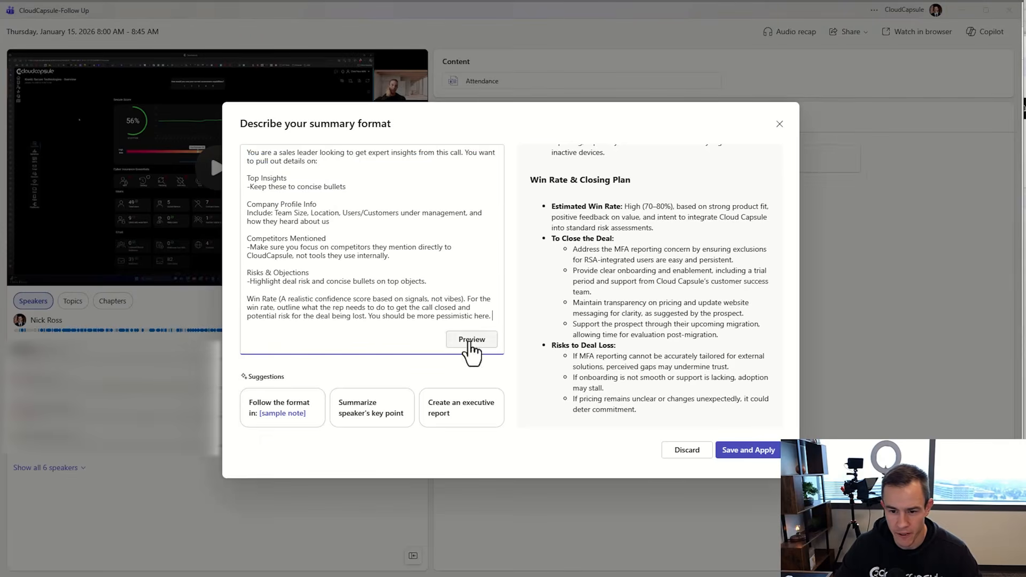
left_click(470, 342)
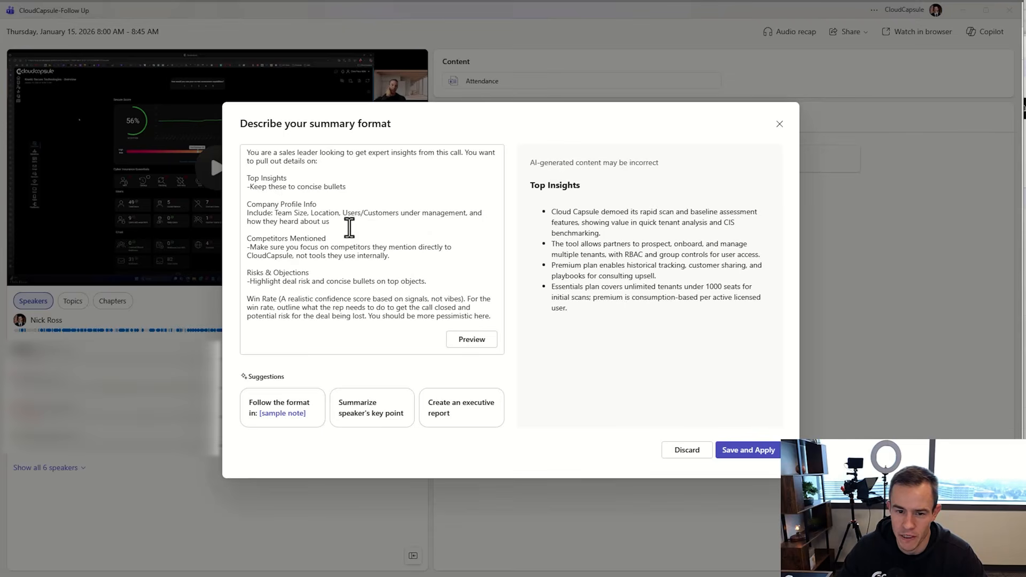
Step: Compare the previewed summary with the prompt's instructions for company profile, competitors, risks and objections, and win rate
triple_click(350, 224)
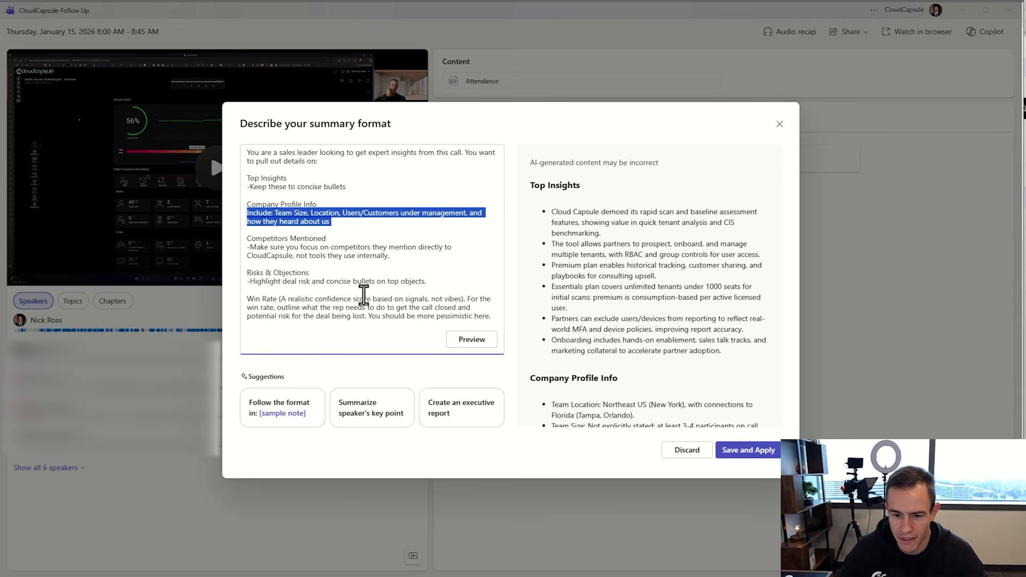
scroll(669, 297, "down", 2)
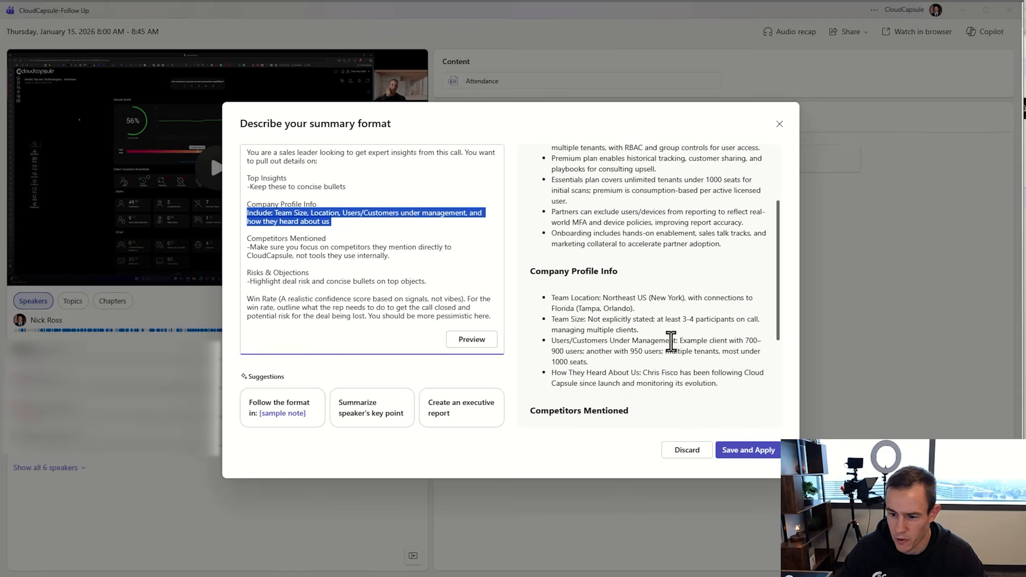
left_click_drag(668, 331, 553, 319)
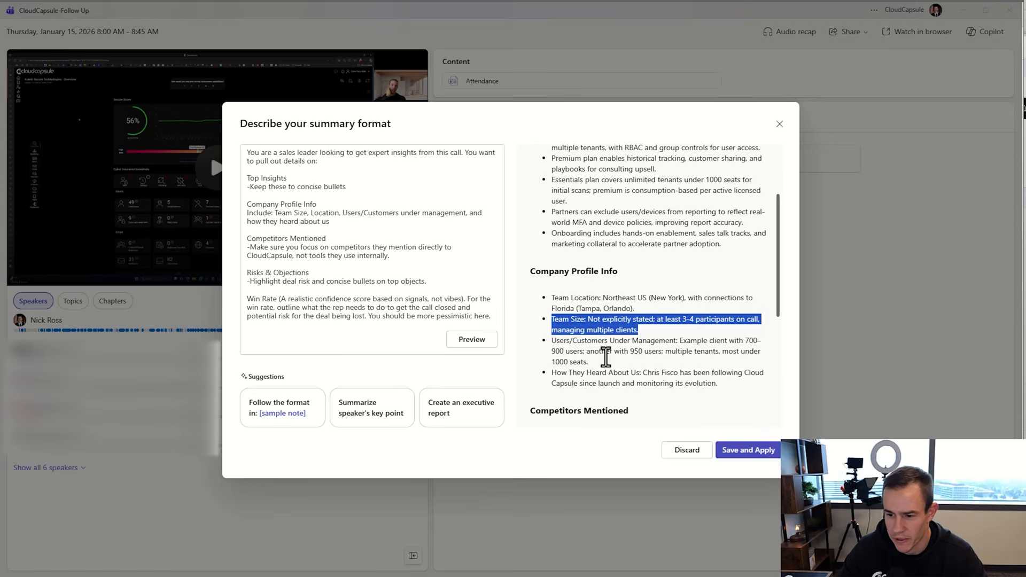
left_click_drag(277, 215, 300, 215)
left_click(550, 299)
left_click_drag(549, 298, 679, 340)
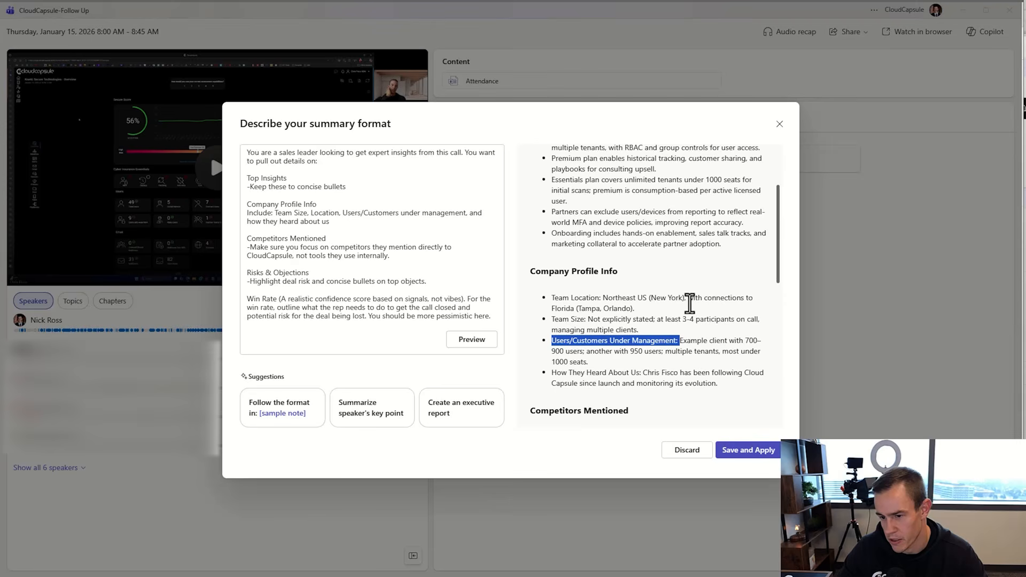
scroll(694, 297, "down", 3)
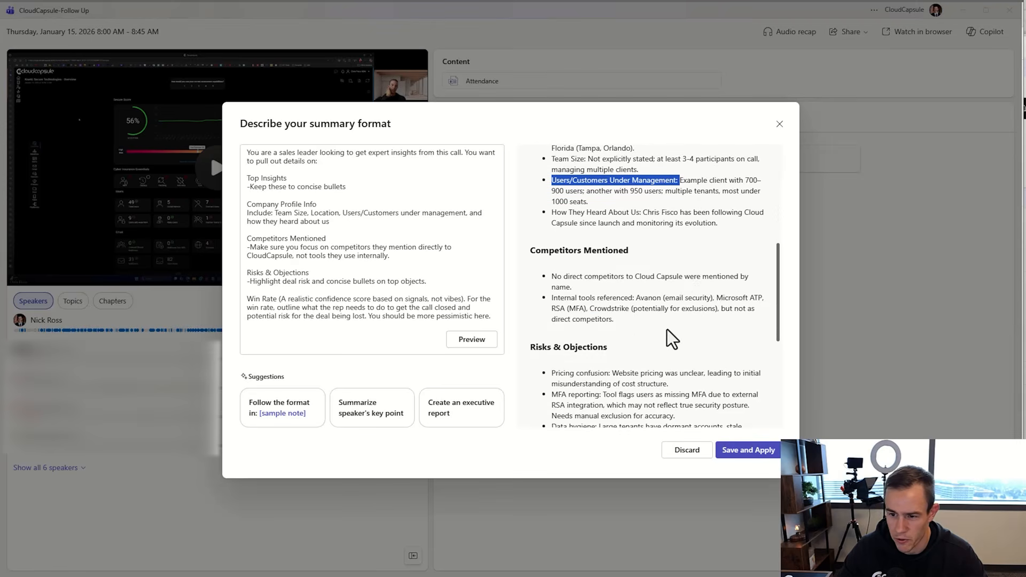
left_click_drag(398, 260, 244, 246)
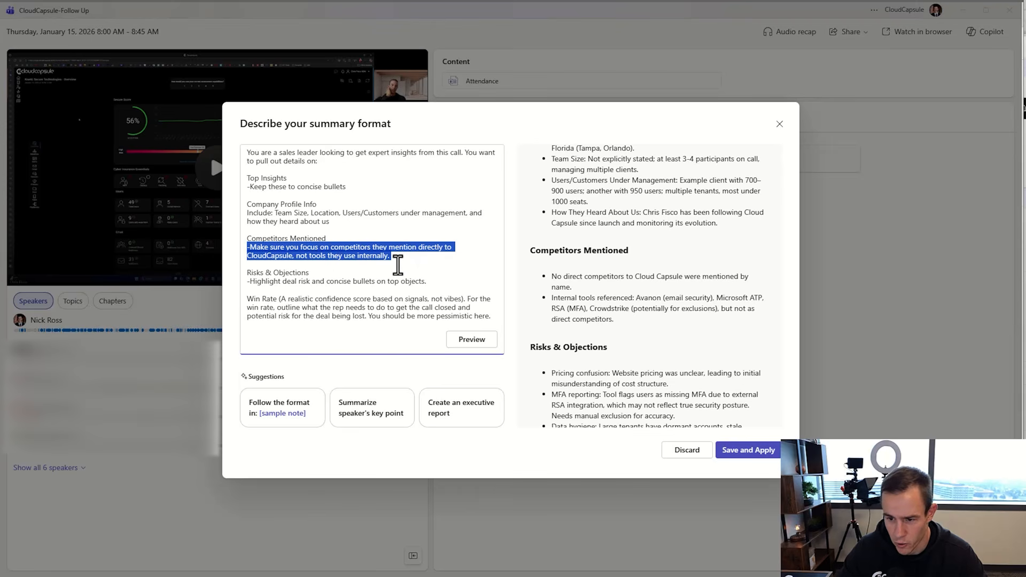
left_click_drag(551, 298, 645, 329)
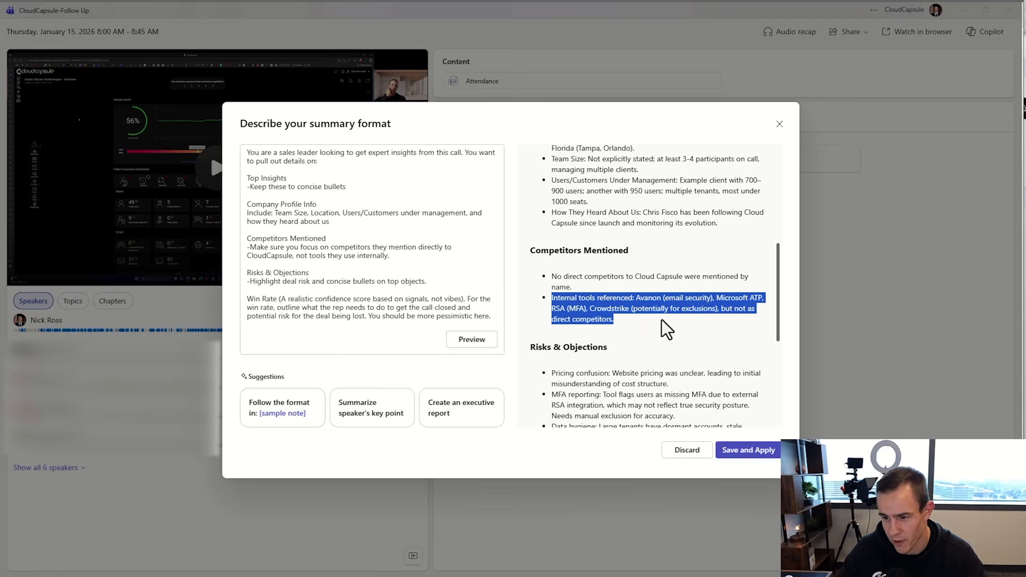
scroll(615, 289, "down", 2)
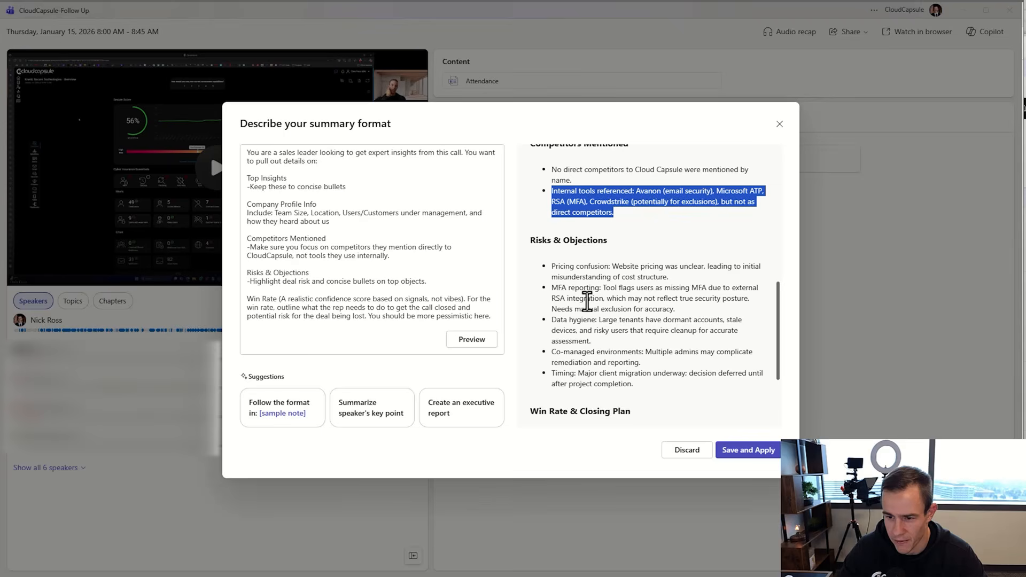
scroll(597, 281, "down", 3)
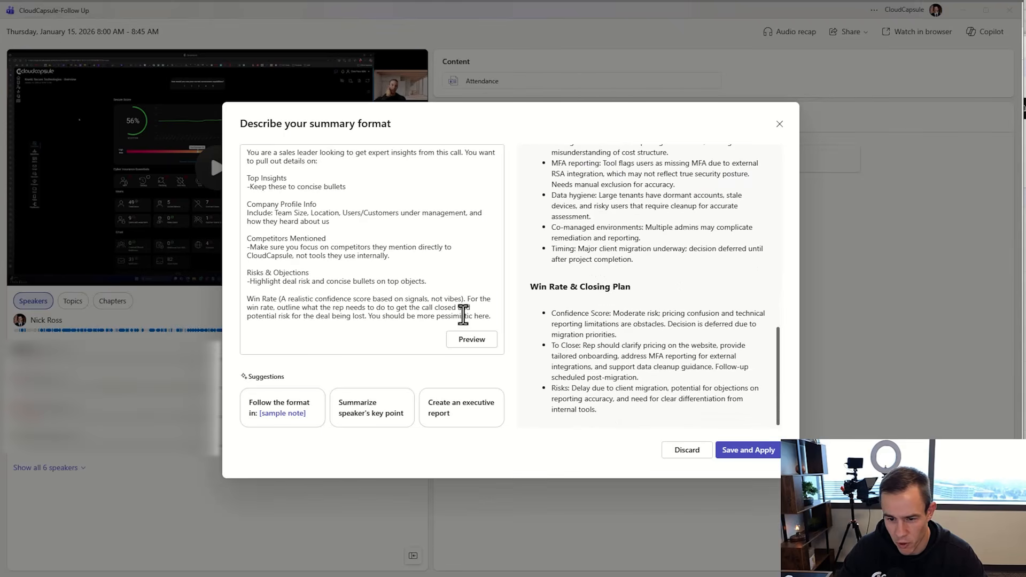
left_click_drag(382, 316, 483, 320)
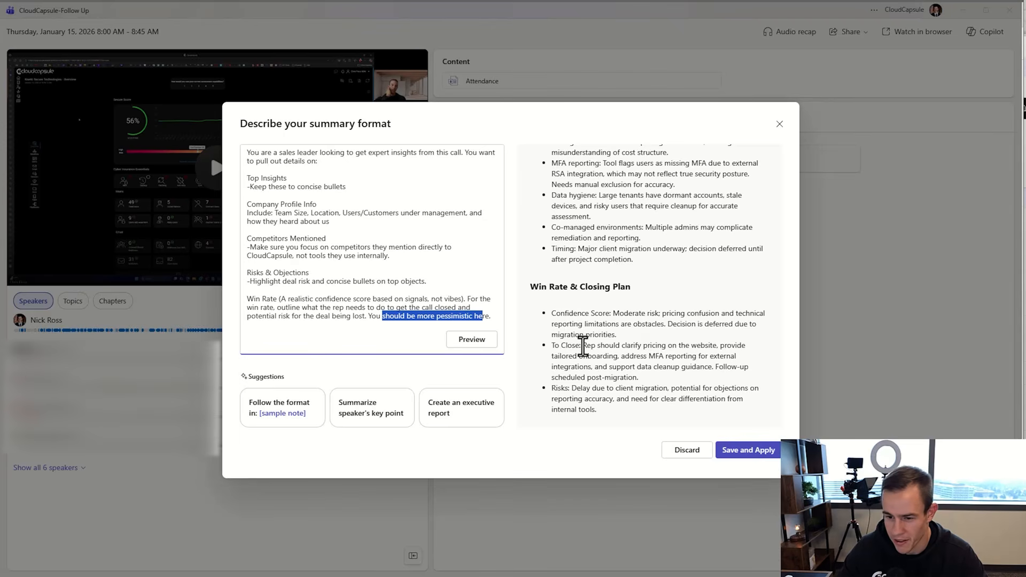
left_click_drag(615, 421, 542, 323)
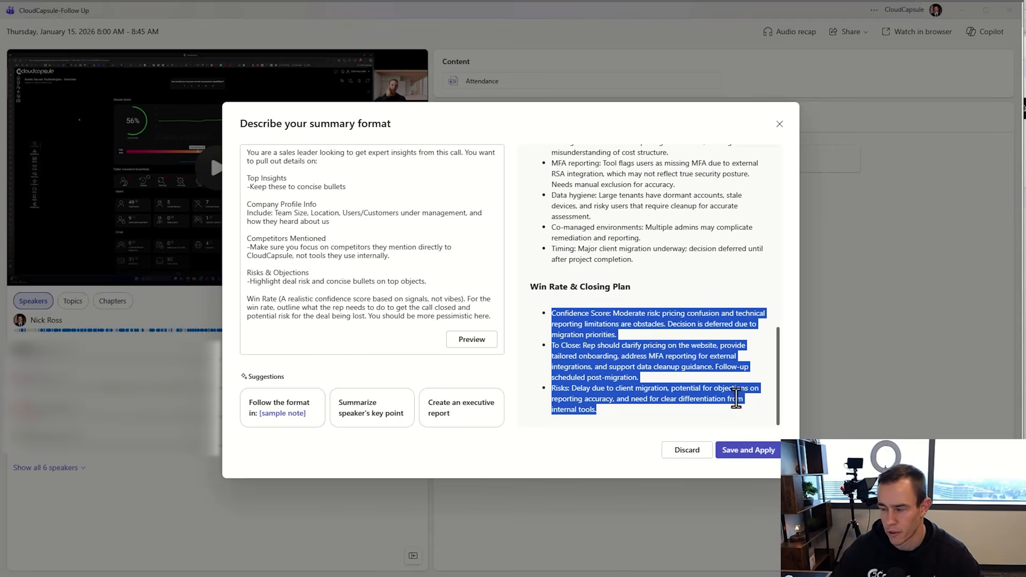
Step: Save the summary format as a template named "Sales-Discovery" and apply it to the meeting recap
left_click(751, 451)
left_click(440, 292)
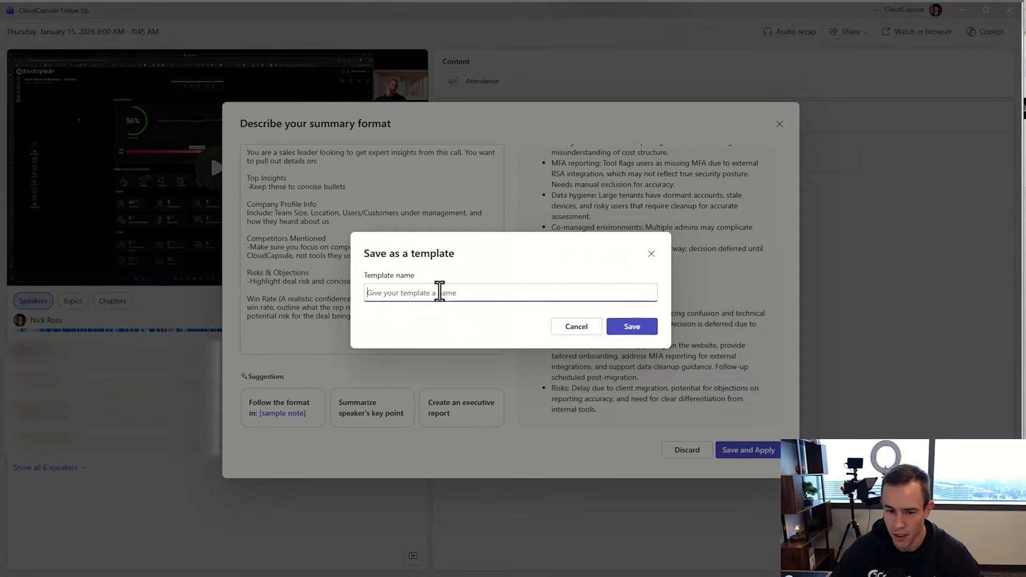
type("Sales-Disc")
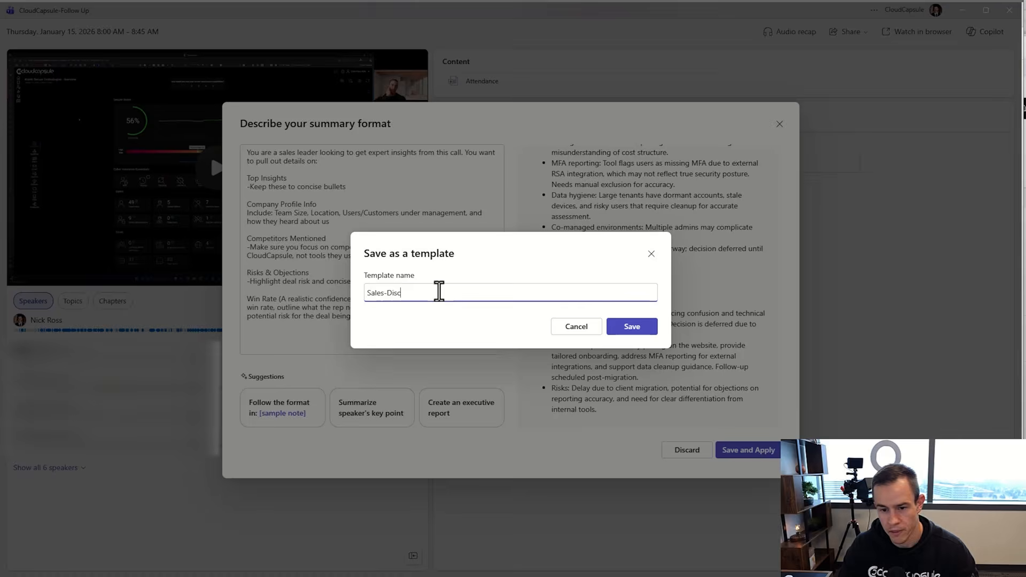
type("overy")
left_click(633, 328)
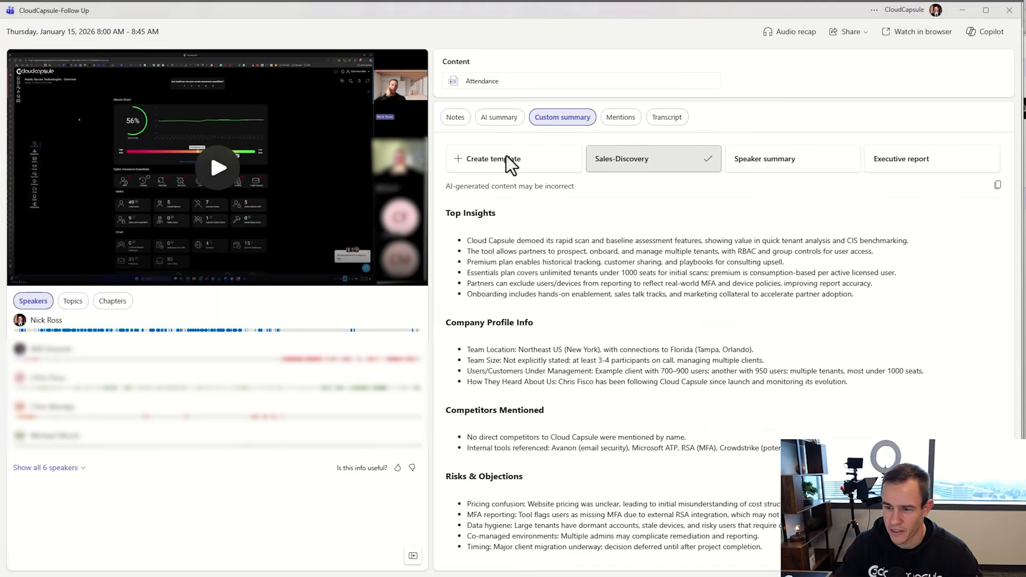